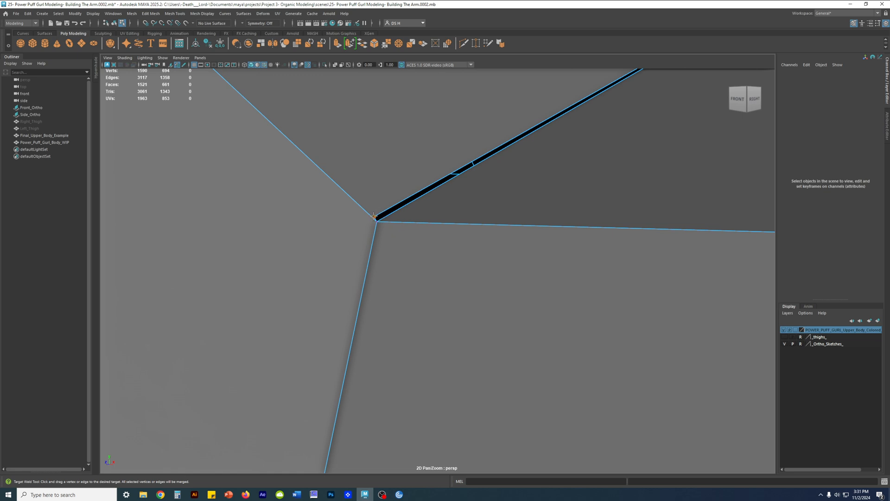
Step: Merge the stray vertex onto its neighbour at the arm-to-torso seam with Target Weld
{"action": "left_click_drag", "start_coordinate": [375, 220], "coordinate": [376, 221]}
{"action": "scroll", "coordinate": [504, 234], "scroll_direction": "down", "scroll_amount": 5}
{"action": "key", "text": "w"}
{"action": "key", "text": "4"}
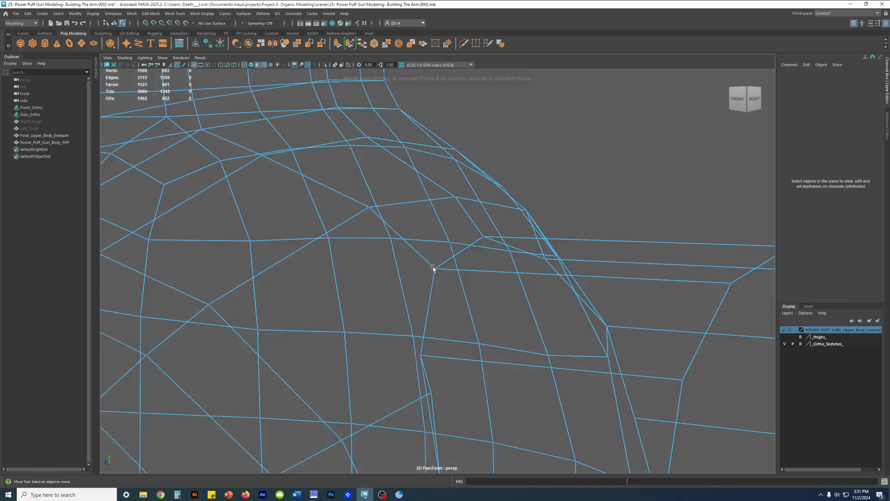
Step: Inspect the arm-to-torso seam in wireframe and shaded display, framing the arm face beside the mismatched vertices
{"action": "left_click_drag", "start_coordinate": [473, 330], "coordinate": [435, 291], "text": "alt"}
{"action": "key", "text": "3"}
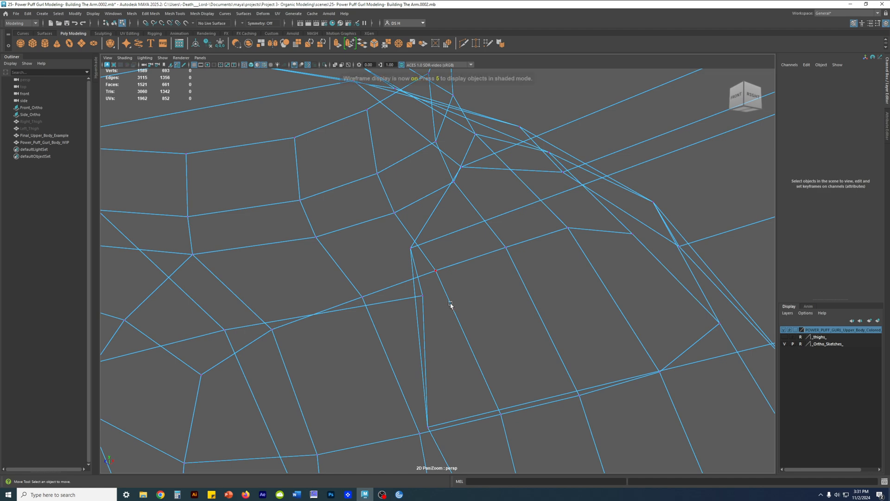
{"action": "key", "text": "1"}
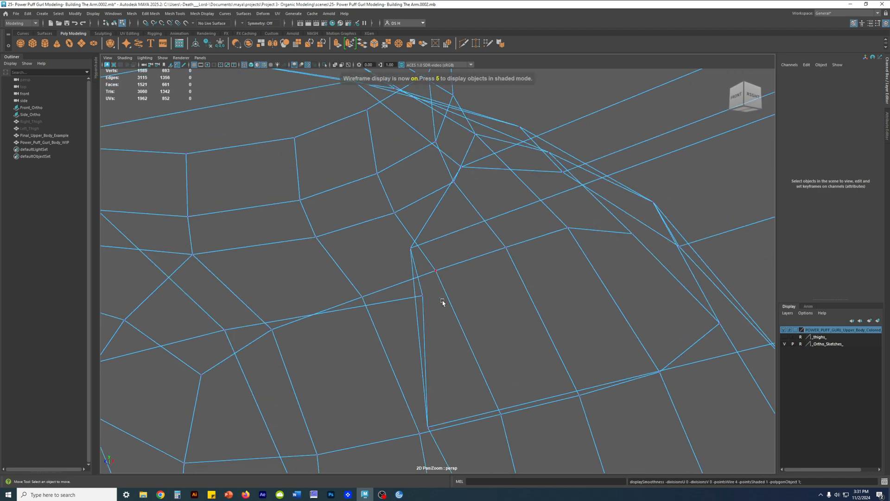
{"action": "key", "text": "5"}
{"action": "left_click_drag", "start_coordinate": [423, 295], "coordinate": [631, 249], "text": "alt"}
{"action": "left_click", "coordinate": [595, 194]}
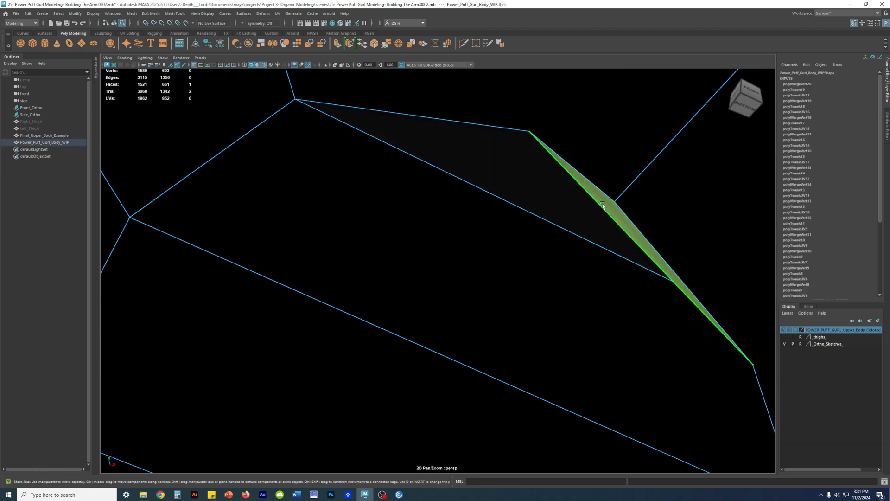
{"action": "key", "text": "f"}
{"action": "left_click_drag", "start_coordinate": [314, 227], "coordinate": [395, 284], "text": "alt"}
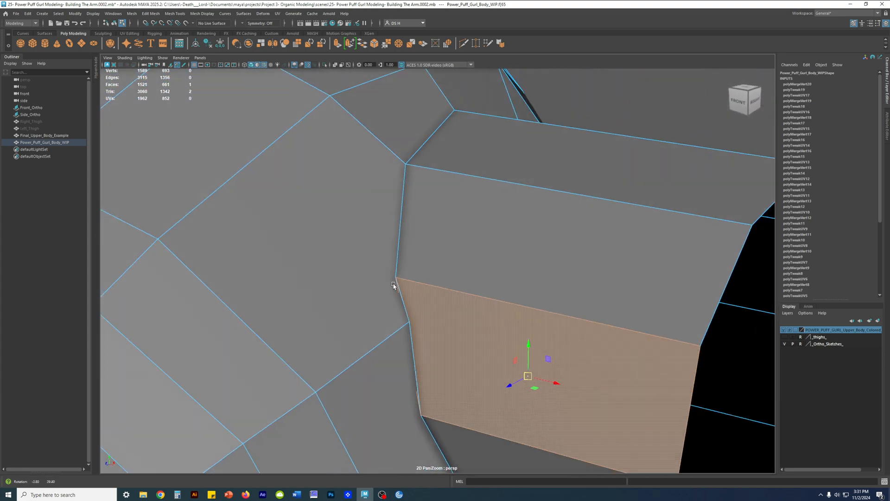
Step: Turn off the Move tool's transform constraint and pull the unmerged torso seam vertex away from the arm
{"action": "key", "text": "F9"}
{"action": "left_click", "coordinate": [404, 324]}
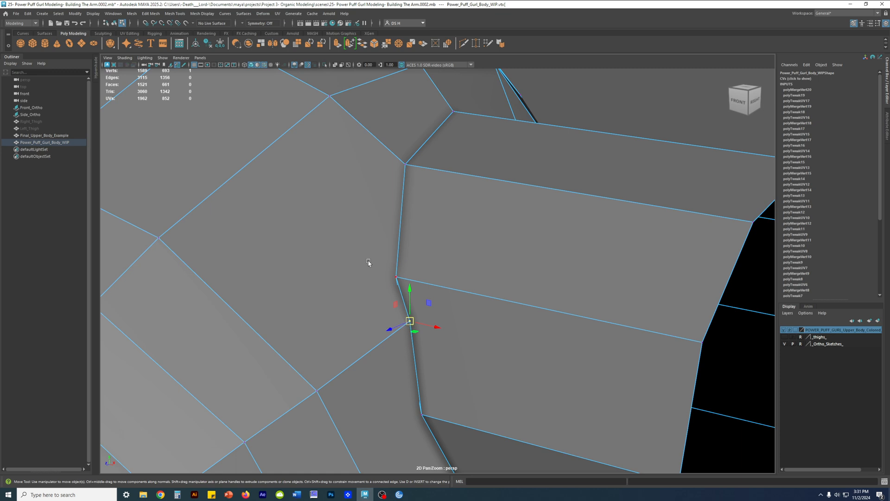
{"action": "left_click", "coordinate": [354, 245]}
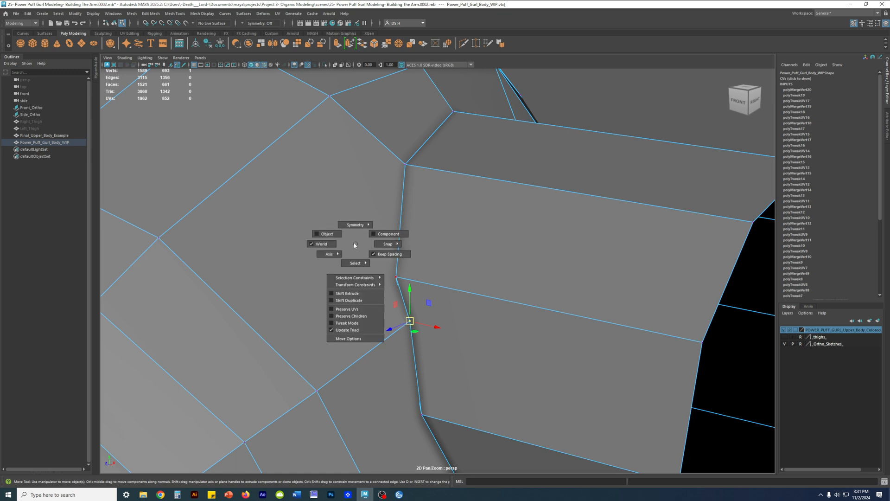
{"action": "mouse_move", "coordinate": [358, 285]}
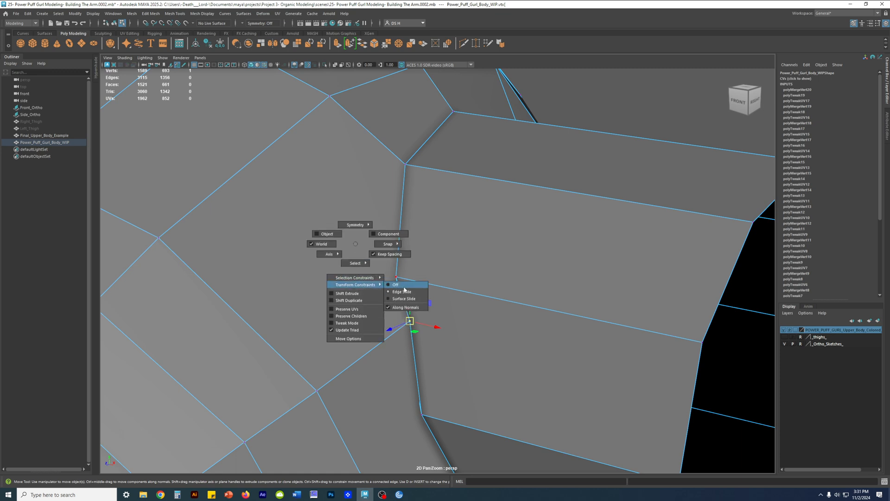
{"action": "left_click", "coordinate": [404, 287]}
{"action": "key", "text": "super"}
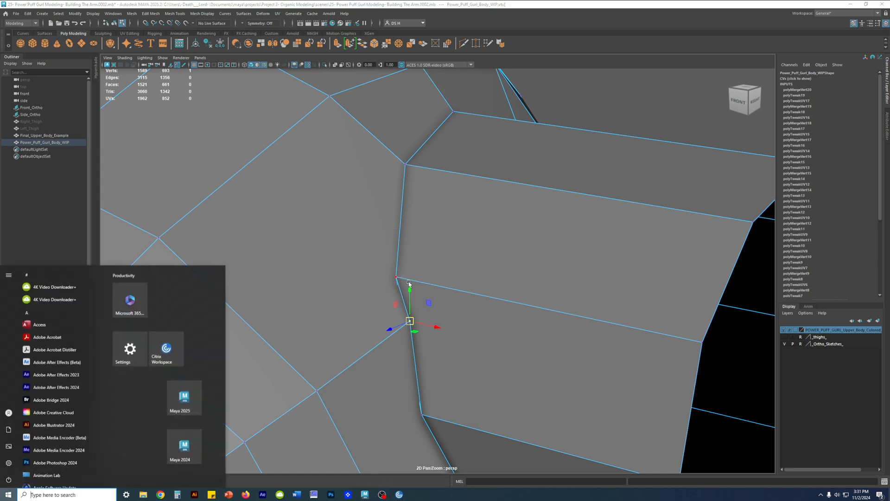
{"action": "left_click_drag", "start_coordinate": [403, 291], "coordinate": [456, 276], "text": "alt"}
{"action": "left_click_drag", "start_coordinate": [393, 272], "coordinate": [365, 278], "text": "alt"}
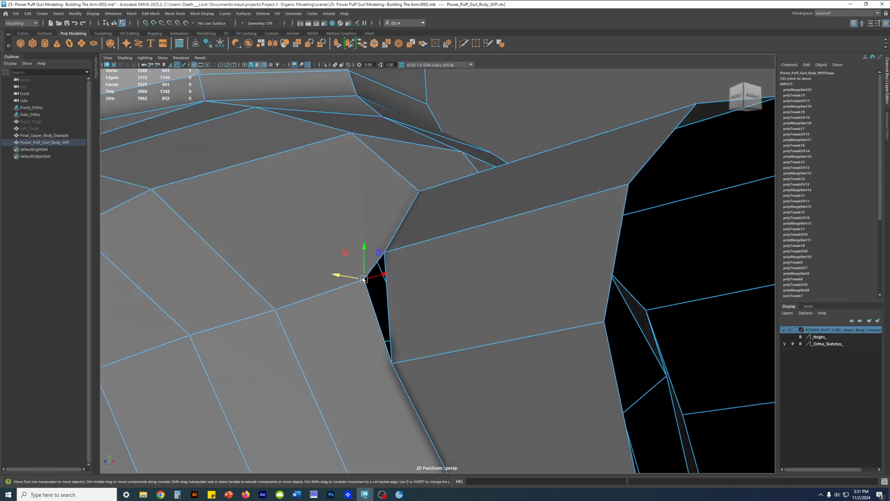
Step: Weld the arm's corner vertex to the displaced torso vertex, closing the gap in the seam
{"action": "left_click_drag", "start_coordinate": [402, 245], "coordinate": [402, 286], "text": "alt"}
{"action": "mouse_move", "coordinate": [362, 232]}
{"action": "right_mouse_down", "text": "shift"}
{"action": "mouse_move", "coordinate": [363, 198]}
{"action": "mouse_move", "coordinate": [362, 215]}
{"action": "right_mouse_up", "text": "shift"}
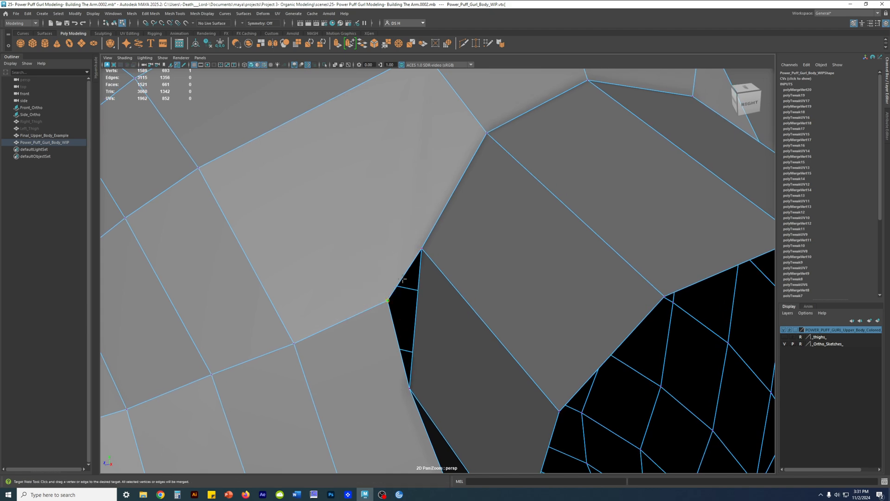
{"action": "left_click_drag", "start_coordinate": [420, 251], "coordinate": [397, 264]}
Step: Preview the body mesh smoothed to check the welded arm joint, and return to the unsmoothed display
{"action": "right_click_drag", "start_coordinate": [478, 277], "coordinate": [510, 220], "text": "alt"}
{"action": "key", "text": "3"}
{"action": "left_click", "coordinate": [389, 173]}
{"action": "left_click_drag", "start_coordinate": [362, 246], "coordinate": [395, 241], "text": "alt"}
{"action": "left_click", "coordinate": [421, 258]}
{"action": "key", "text": "1"}
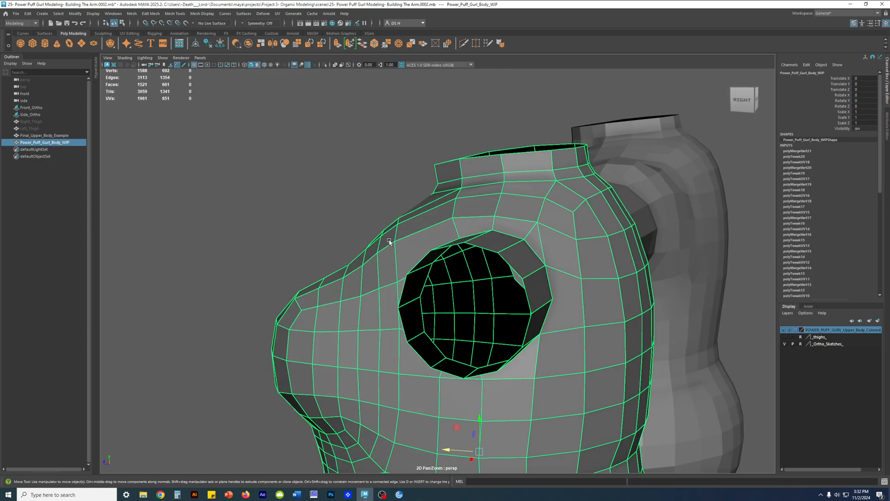
Step: Delete the body mesh's construction history and save the scene as a new incremental version
{"action": "key", "text": "alt+shift+d"}
{"action": "left_click_drag", "start_coordinate": [384, 264], "coordinate": [494, 291], "text": "alt"}
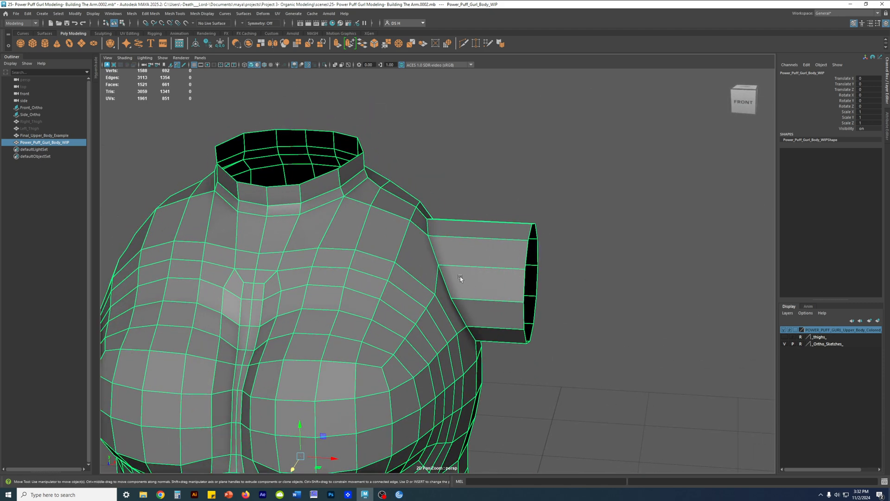
{"action": "key", "text": "ctrl+alt+s"}
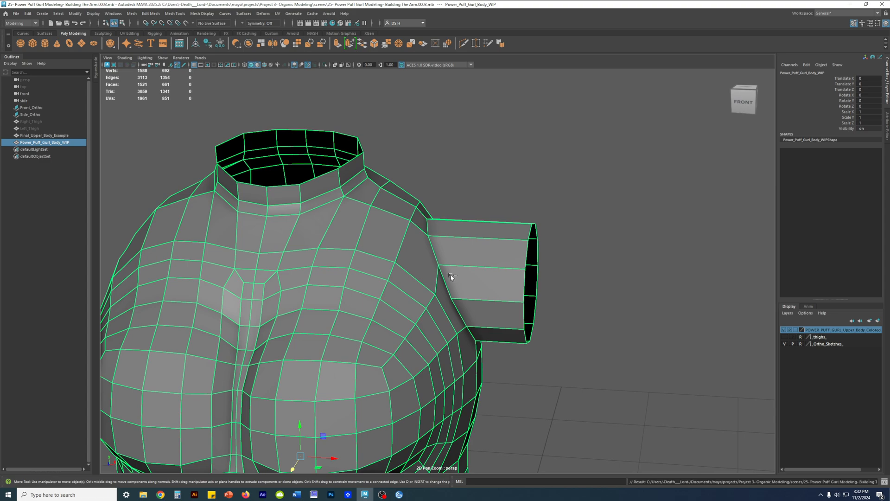
Step: Check the arm joint in smooth preview and examine the vertices on the back side of the shoulder
{"action": "scroll", "coordinate": [528, 302], "scroll_direction": "up", "scroll_amount": 2}
{"action": "key", "text": "3"}
{"action": "key", "text": "1"}
{"action": "left_click_drag", "start_coordinate": [513, 236], "coordinate": [476, 216], "text": "alt"}
{"action": "left_click_drag", "start_coordinate": [458, 247], "coordinate": [533, 250], "text": "alt"}
{"action": "key", "text": "F9"}
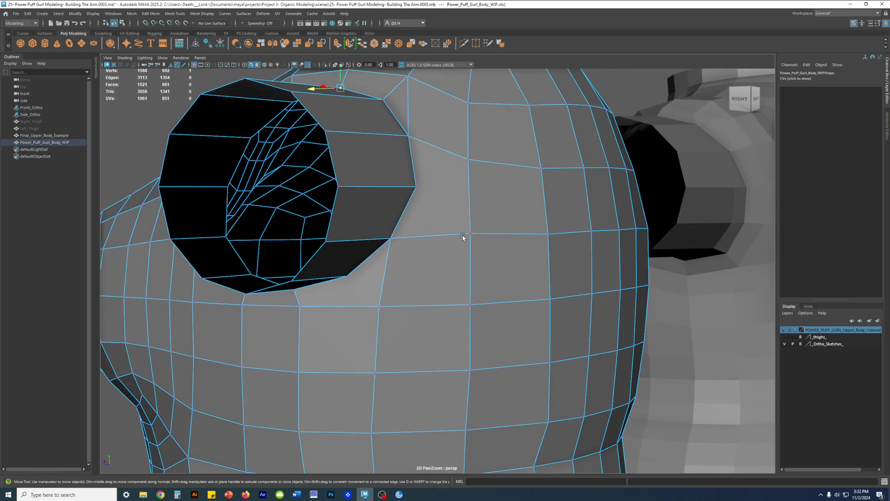
{"action": "left_click_drag", "start_coordinate": [470, 216], "coordinate": [447, 239]}
Step: Delete the edge linking the arm seam to the first torso vertex on the back of the shoulder
{"action": "left_click_drag", "start_coordinate": [548, 238], "coordinate": [412, 230], "text": "alt"}
{"action": "scroll", "coordinate": [411, 223], "scroll_direction": "up", "scroll_amount": 2}
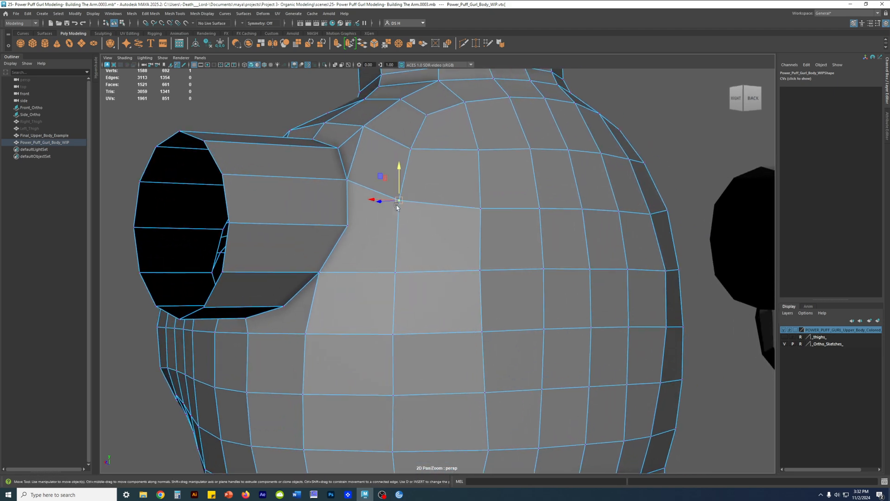
{"action": "right_click_drag", "start_coordinate": [368, 138], "coordinate": [368, 138]}
{"action": "left_click", "coordinate": [358, 183]}
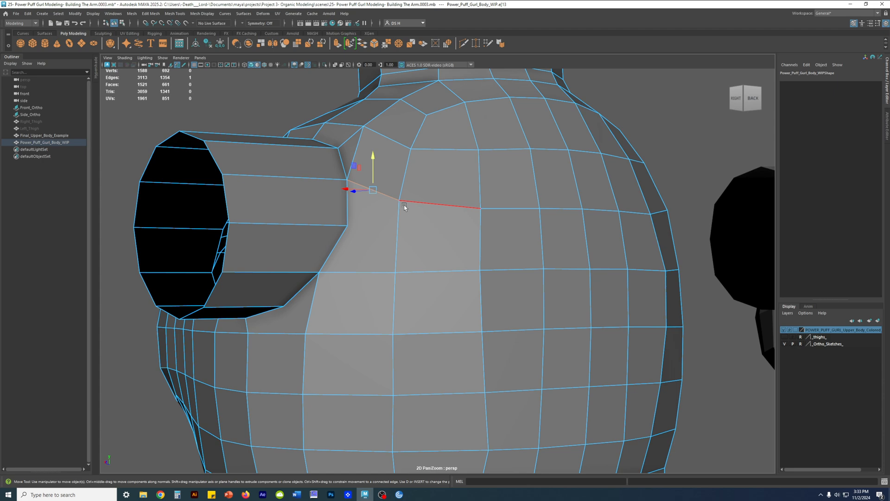
{"action": "key", "text": "Delete"}
Step: Examine the edge flow around the back of the arm joint where the edge was deleted
{"action": "left_click_drag", "start_coordinate": [419, 215], "coordinate": [372, 202], "text": "alt"}
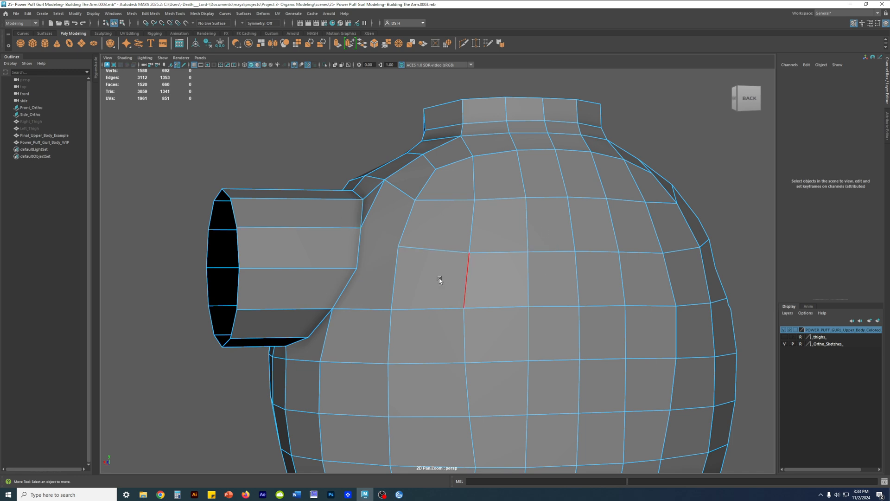
{"action": "right_click_drag", "start_coordinate": [410, 224], "coordinate": [502, 243], "text": "alt"}
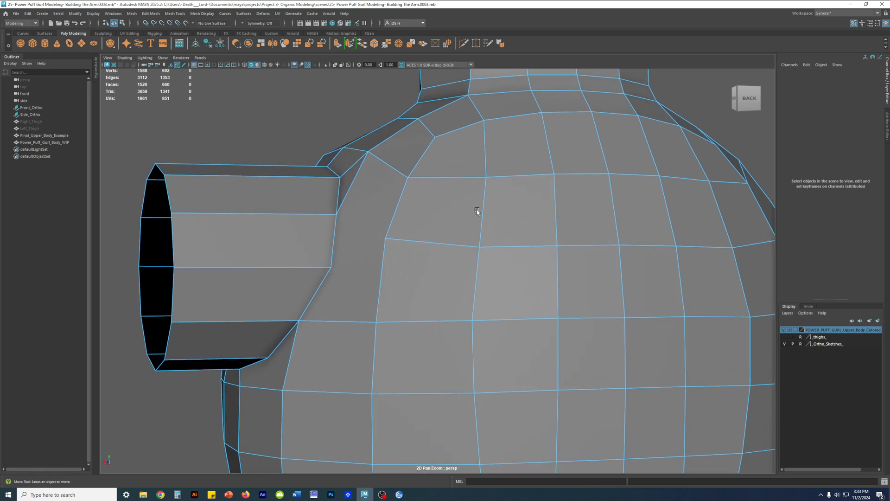
{"action": "right_click_drag", "start_coordinate": [476, 210], "coordinate": [388, 179], "text": "alt"}
{"action": "right_click_drag", "start_coordinate": [542, 277], "coordinate": [483, 280], "text": "alt"}
{"action": "left_click_drag", "start_coordinate": [483, 282], "coordinate": [496, 289], "text": "alt"}
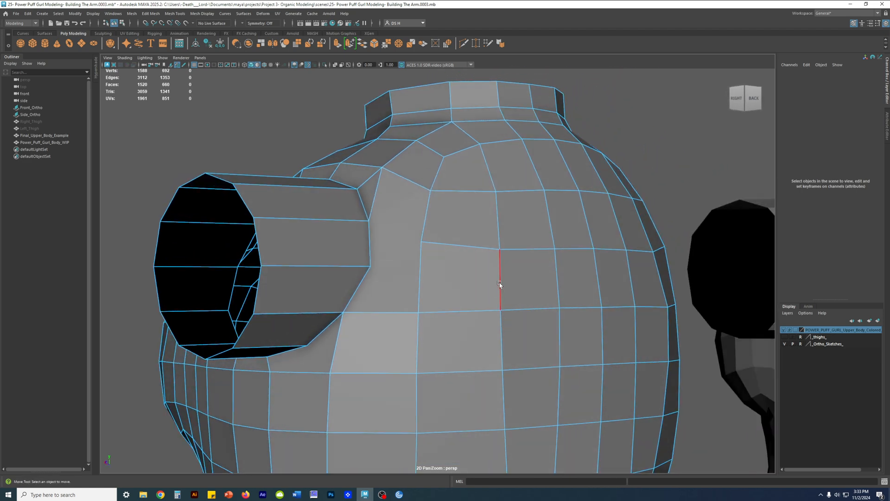
{"action": "left_click_drag", "start_coordinate": [421, 276], "coordinate": [383, 297], "text": "alt"}
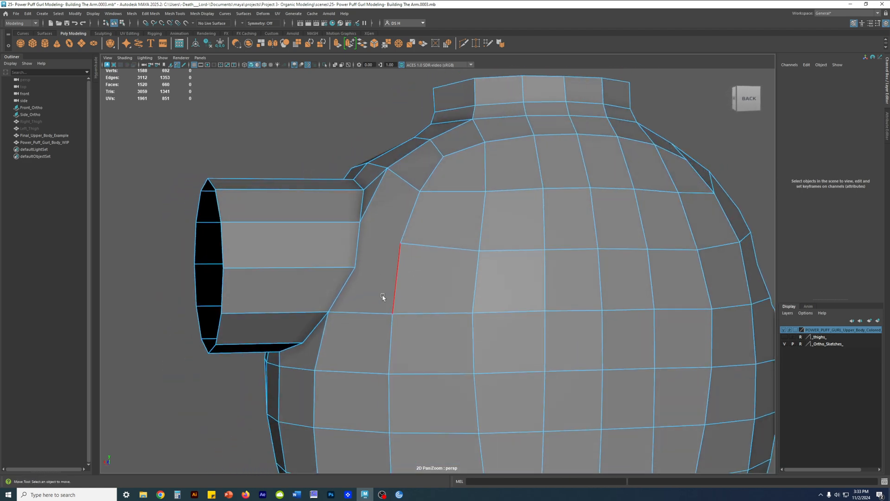
{"action": "left_click", "coordinate": [355, 249]}
{"action": "left_click_drag", "start_coordinate": [355, 249], "coordinate": [384, 262], "text": "alt"}
{"action": "left_click", "coordinate": [360, 282]}
{"action": "left_click_drag", "start_coordinate": [357, 198], "coordinate": [276, 163], "text": "alt"}
{"action": "left_click_drag", "start_coordinate": [234, 260], "coordinate": [465, 343], "text": "alt"}
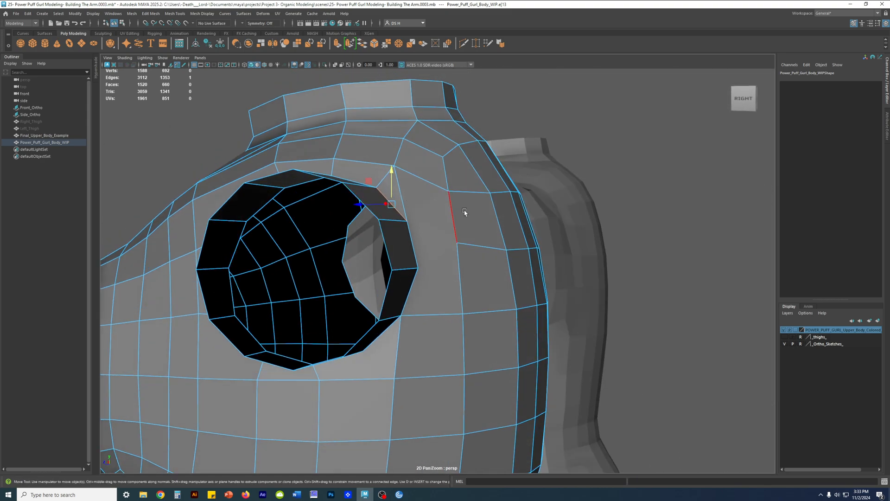
{"action": "left_click_drag", "start_coordinate": [465, 213], "coordinate": [424, 212], "text": "alt"}
{"action": "left_click_drag", "start_coordinate": [341, 258], "coordinate": [396, 259], "text": "alt"}
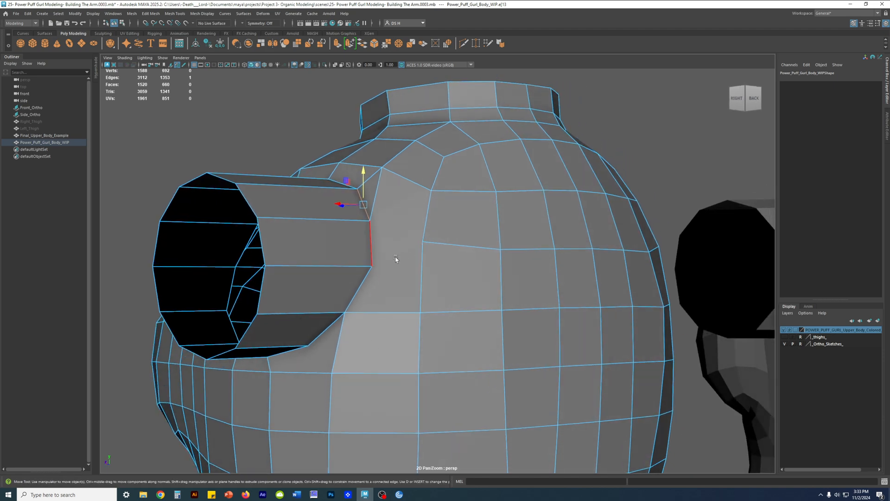
{"action": "right_click_drag", "start_coordinate": [396, 259], "coordinate": [482, 280], "text": "alt"}
{"action": "left_click", "coordinate": [341, 261]}
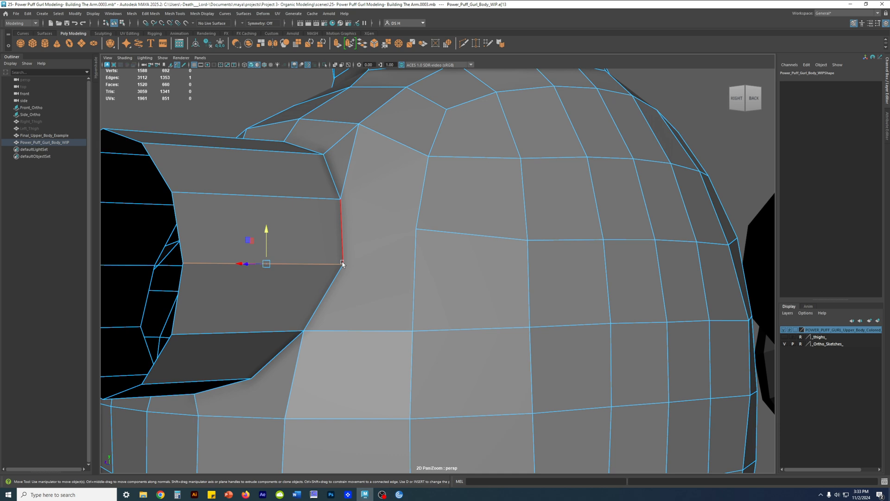
Step: Set the Move tool's transform constraint to Edge Slide and slide the vertex behind the arm down along its edge
{"action": "key", "text": "F9"}
{"action": "left_click", "coordinate": [416, 228]}
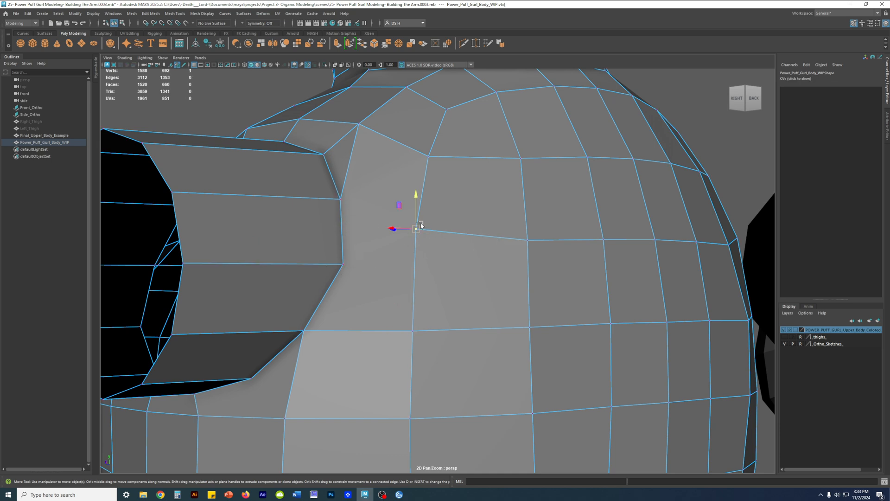
{"action": "left_click", "coordinate": [467, 200]}
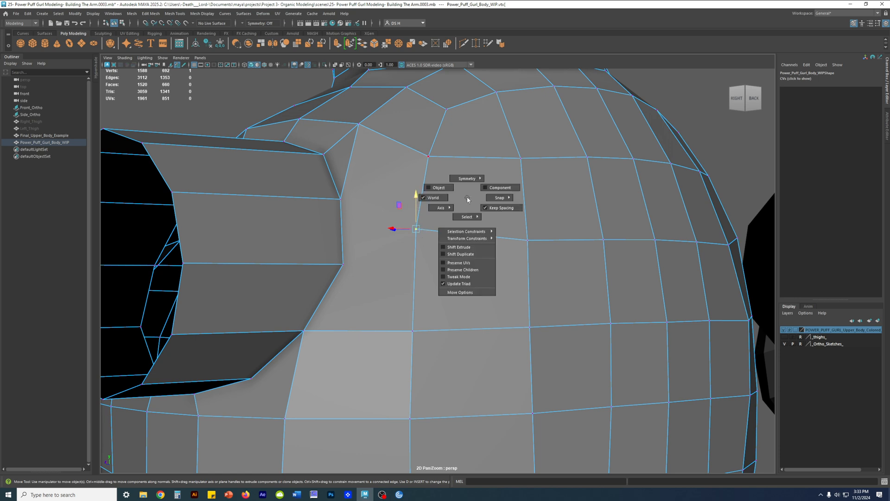
{"action": "mouse_move", "coordinate": [469, 241]}
{"action": "left_click", "coordinate": [529, 247]}
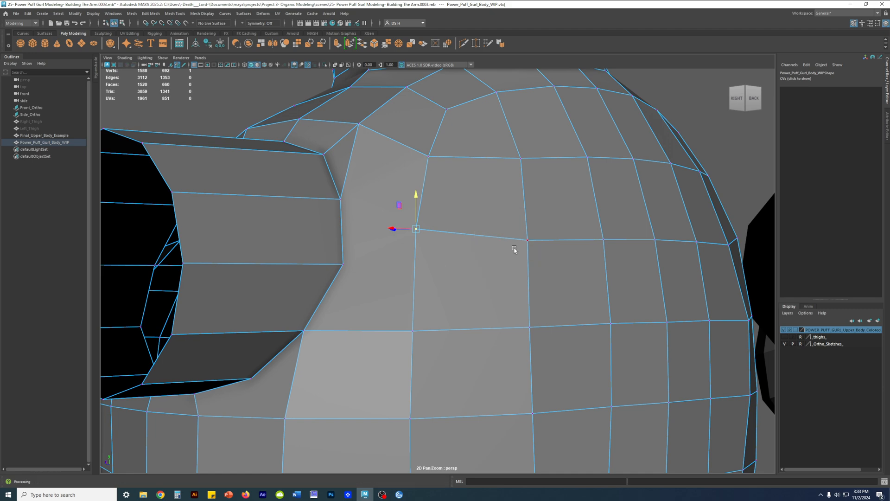
{"action": "middle_click_drag", "start_coordinate": [415, 199], "coordinate": [409, 232]}
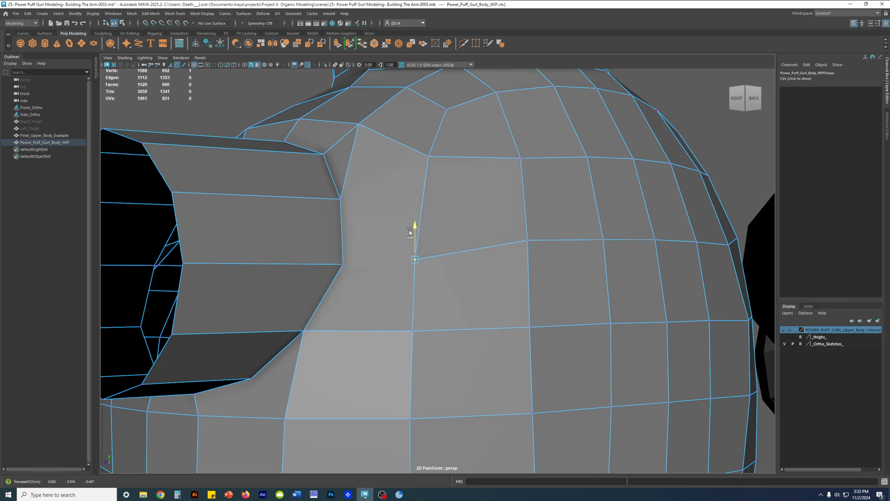
Step: Slide the neighbouring vertex on the upper back down its edge to level it with the adjusted vertex
{"action": "left_click_drag", "start_coordinate": [431, 268], "coordinate": [454, 160], "text": "alt"}
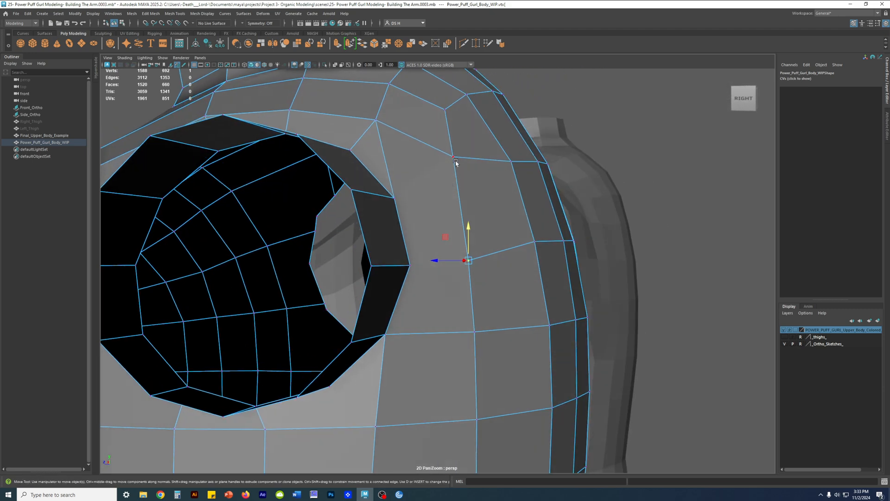
{"action": "left_click_drag", "start_coordinate": [545, 254], "coordinate": [341, 238], "text": "alt"}
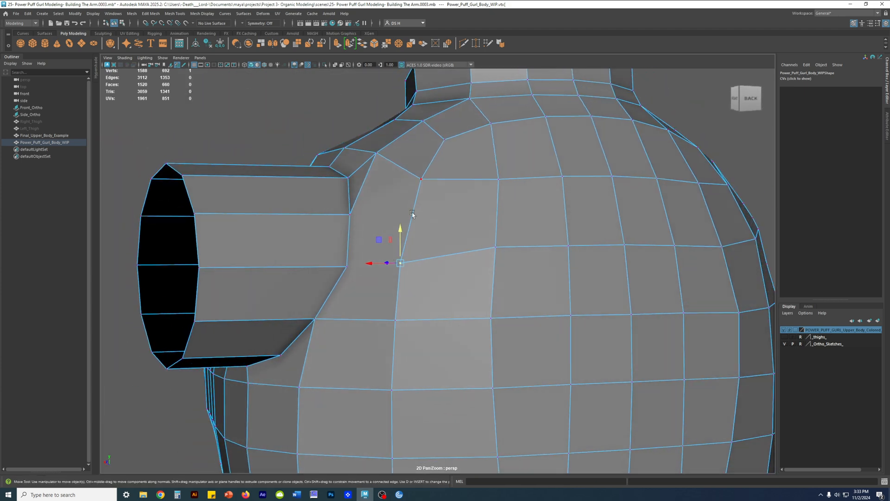
{"action": "left_click_drag", "start_coordinate": [759, 213], "coordinate": [349, 215], "text": "alt"}
{"action": "left_click_drag", "start_coordinate": [380, 186], "coordinate": [382, 200]}
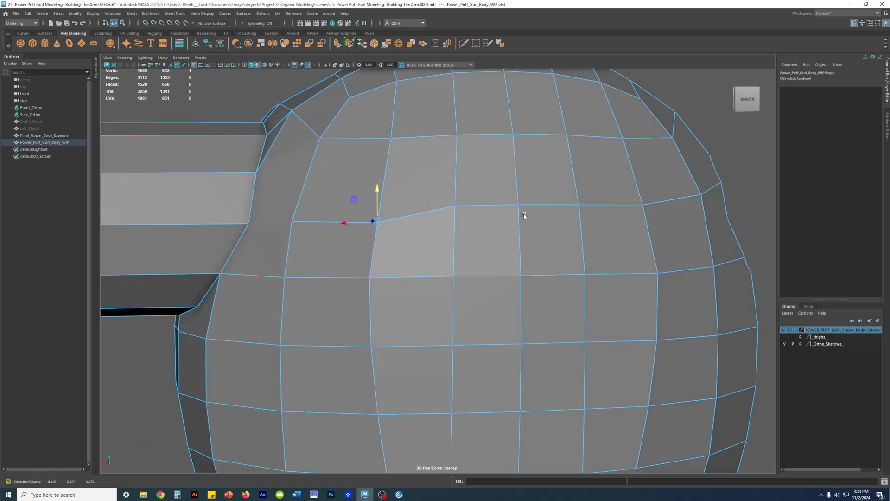
Step: Clear the vertex selection on the upper back and select the whole Power_Puff_Gurl_Body_WIP mesh as an object
{"action": "scroll", "coordinate": [524, 215], "scroll_direction": "down", "scroll_amount": 3}
{"action": "left_click_drag", "start_coordinate": [523, 216], "coordinate": [438, 255], "text": "alt"}
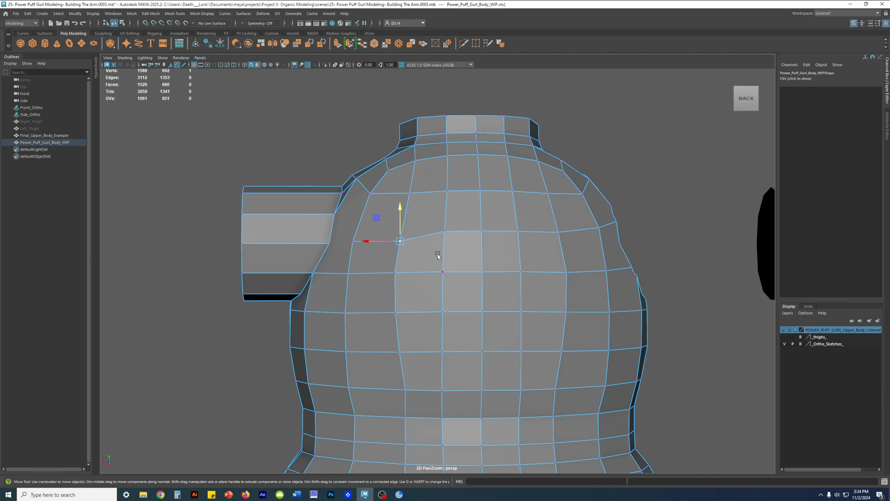
{"action": "left_click", "coordinate": [630, 164]}
{"action": "scroll", "coordinate": [451, 259], "scroll_direction": "down", "scroll_amount": 3}
{"action": "left_click_drag", "start_coordinate": [451, 258], "coordinate": [444, 214], "text": "alt"}
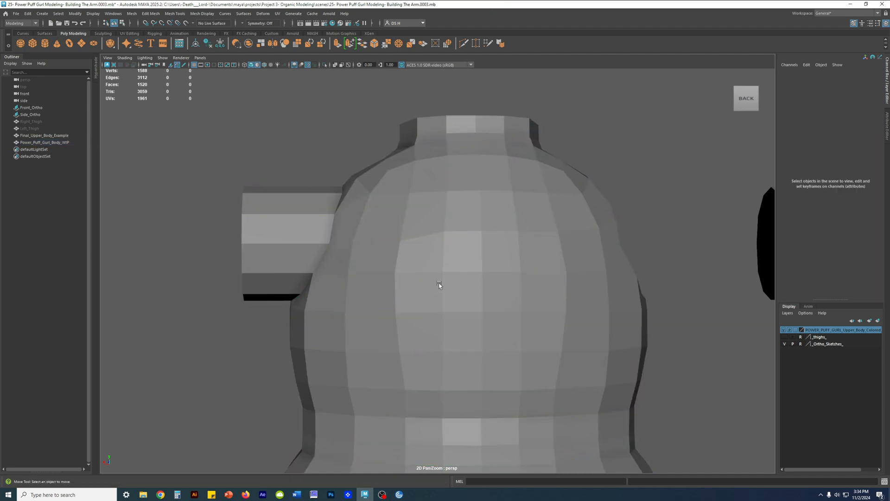
{"action": "left_click", "coordinate": [444, 214]}
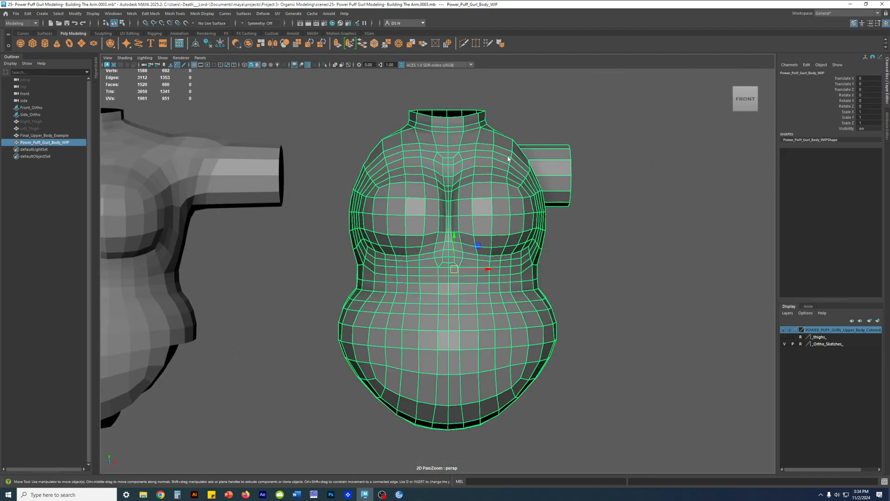
Step: In the front view, delete all faces of the armless half of the body up to the centre line
{"action": "key", "text": "F11"}
{"action": "key", "text": "space"}
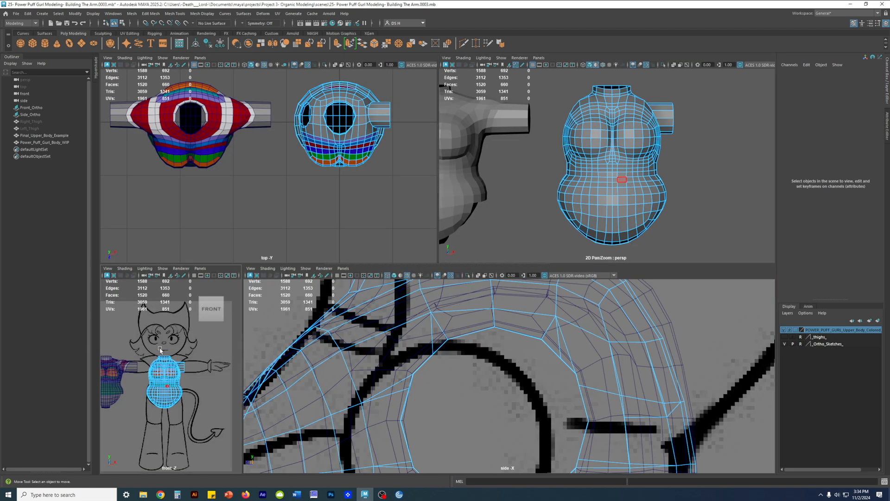
{"action": "key", "text": "space"}
{"action": "middle_click_drag", "start_coordinate": [389, 311], "coordinate": [429, 259], "text": "alt"}
{"action": "left_click_drag", "start_coordinate": [329, 115], "coordinate": [444, 458]}
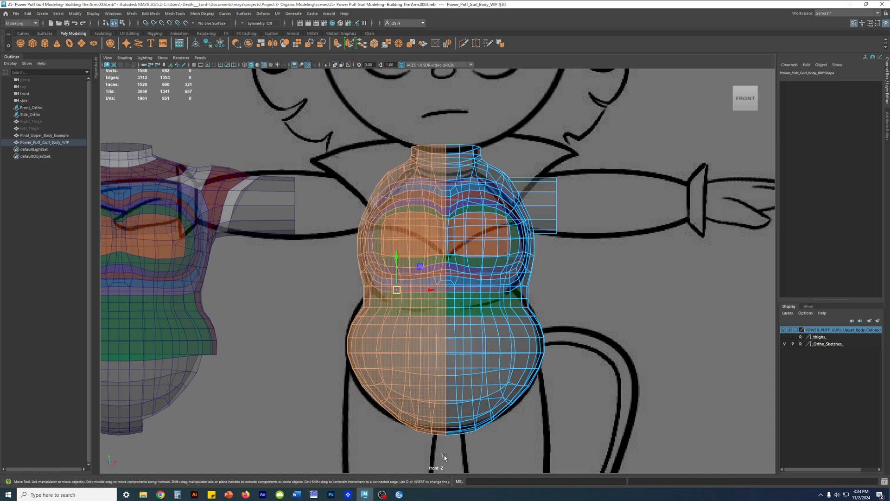
{"action": "middle_click_drag", "start_coordinate": [466, 377], "coordinate": [464, 318], "text": "alt"}
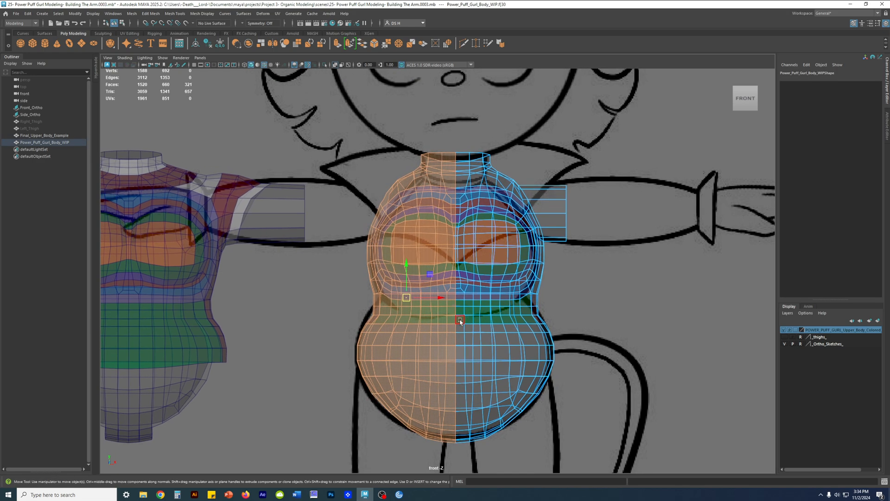
{"action": "right_click_drag", "start_coordinate": [419, 307], "coordinate": [598, 279], "text": "alt"}
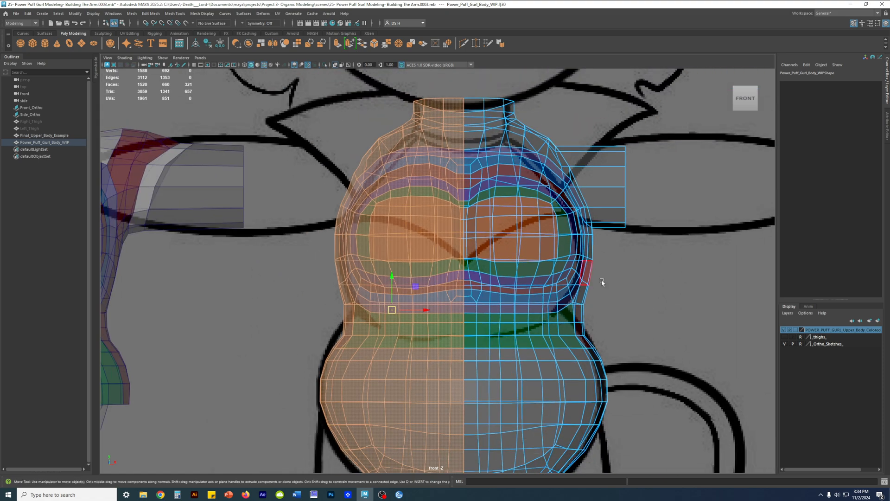
{"action": "key", "text": "Delete"}
Step: Delete the few leftover faces of the removed half beside the body's centre line
{"action": "scroll", "coordinate": [408, 214], "scroll_direction": "down", "scroll_amount": 1}
{"action": "scroll", "coordinate": [407, 214], "scroll_direction": "up", "scroll_amount": 5}
{"action": "left_click_drag", "start_coordinate": [375, 114], "coordinate": [494, 278]}
{"action": "key", "text": "Delete"}
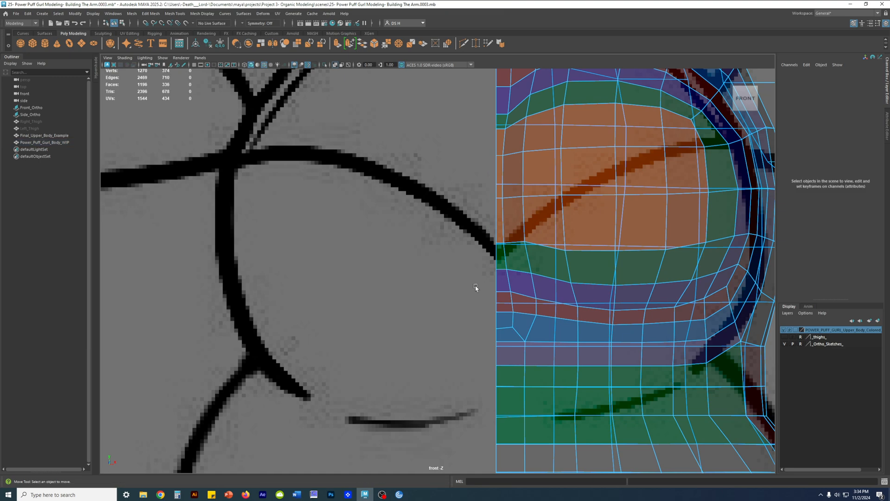
Step: Return to object mode in the perspective view and rename the remaining half to Power_Puff_Gurl_Body_Right
{"action": "key", "text": "a"}
{"action": "key", "text": "F8"}
{"action": "key", "text": "space"}
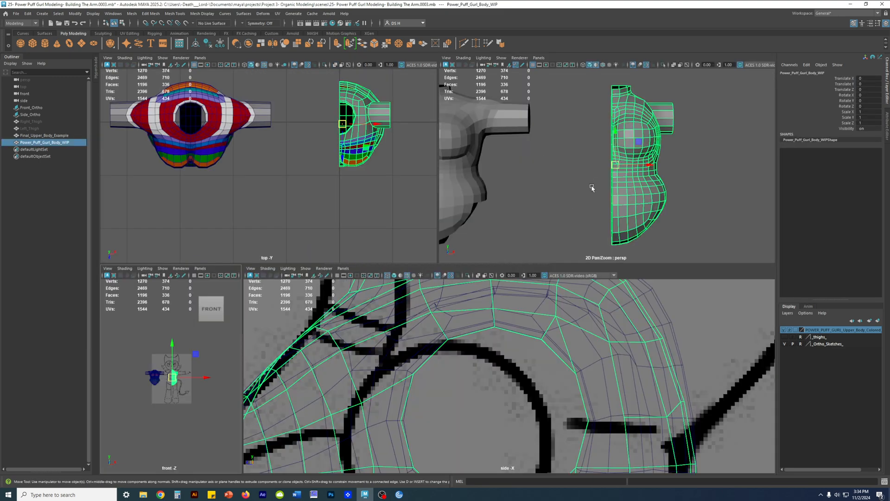
{"action": "key", "text": "space"}
{"action": "left_click_drag", "start_coordinate": [584, 191], "coordinate": [459, 251], "text": "alt"}
{"action": "double_click", "coordinate": [61, 144]}
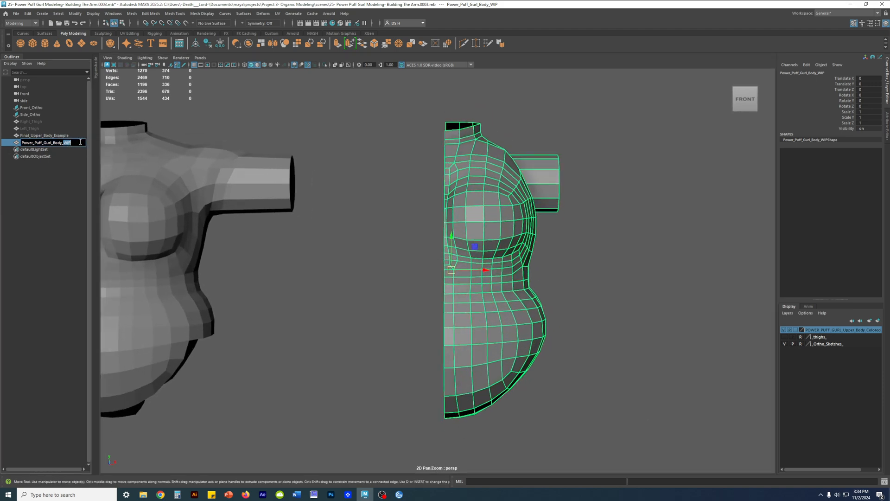
{"action": "key", "text": "Return"}
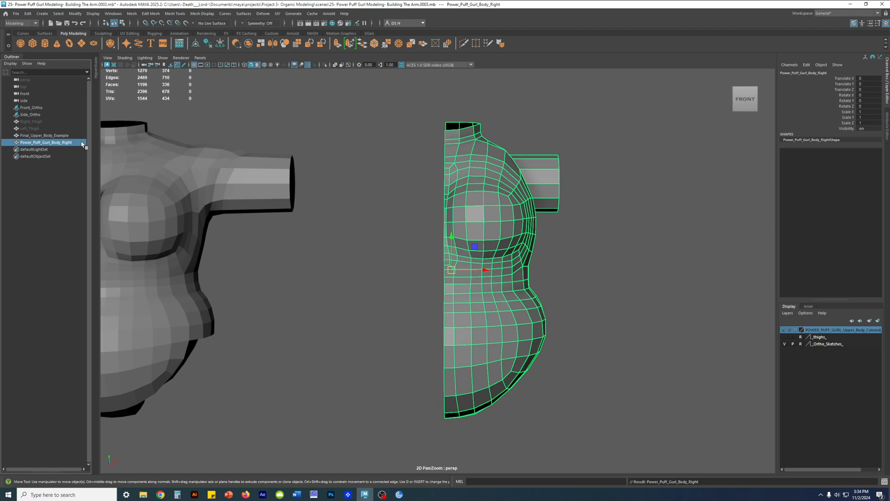
Step: Display the grid in the front view around the remaining body half
{"action": "key", "text": "space"}
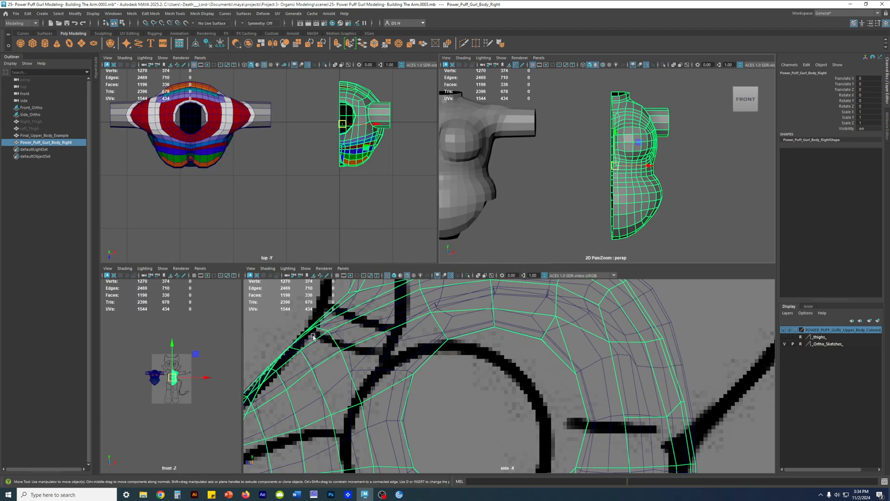
{"action": "key", "text": "space"}
{"action": "right_click_drag", "start_coordinate": [318, 301], "coordinate": [632, 324], "text": "alt"}
{"action": "scroll", "coordinate": [632, 325], "scroll_direction": "up", "scroll_amount": 4}
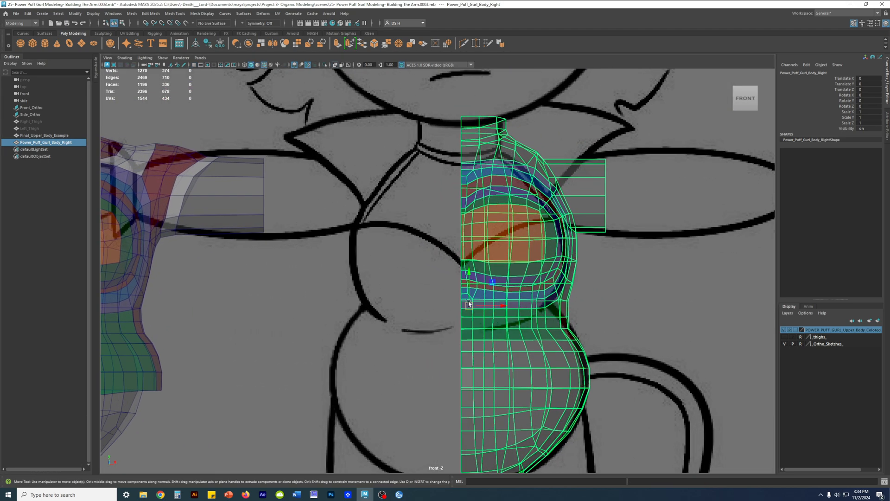
{"action": "left_click", "coordinate": [193, 65]}
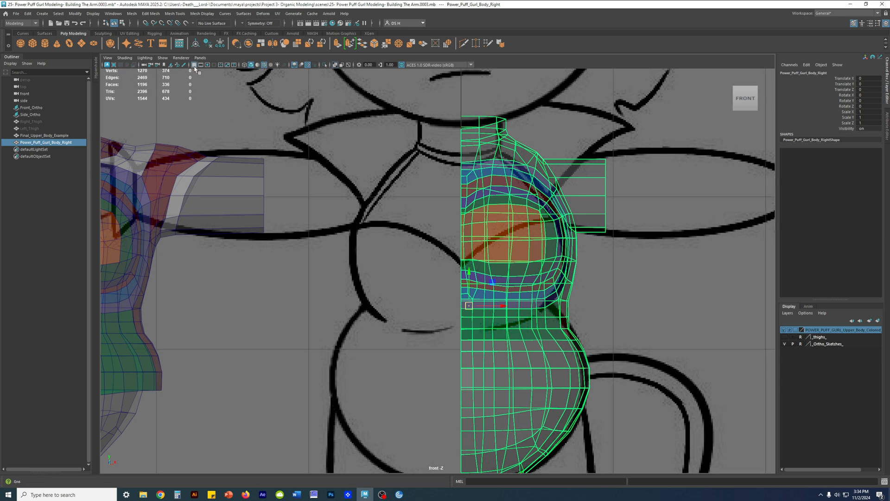
Step: Move the body half's pivot along X and snap it to the grid's centre line at the mesh's open edge
{"action": "right_click_drag", "start_coordinate": [450, 293], "coordinate": [513, 385], "text": "alt"}
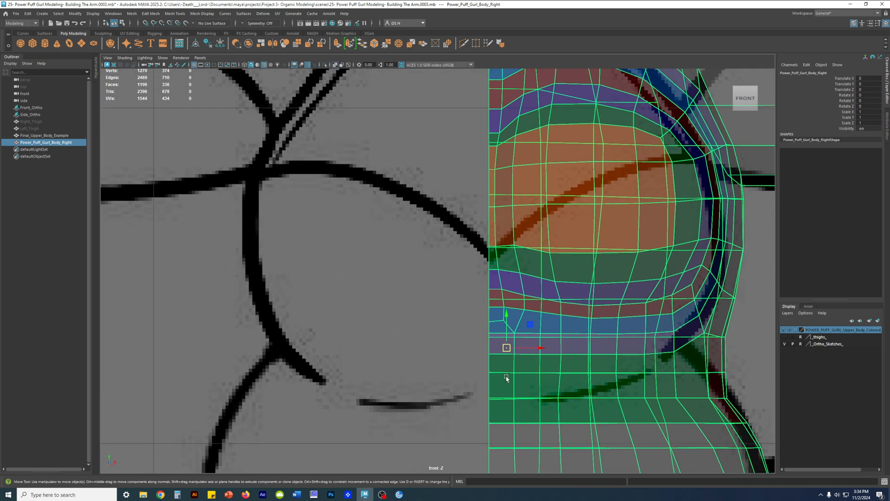
{"action": "right_click_drag", "start_coordinate": [507, 348], "coordinate": [564, 360], "text": "alt"}
{"action": "scroll", "coordinate": [564, 360], "scroll_direction": "up", "scroll_amount": 5}
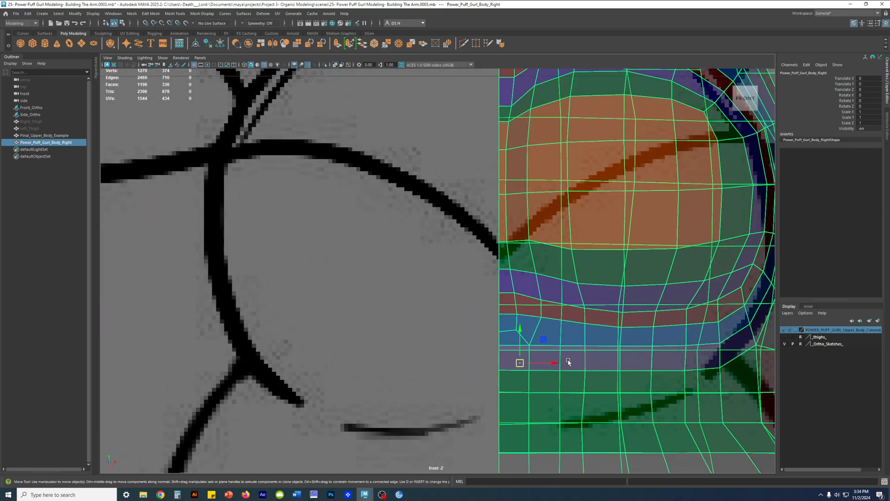
{"action": "key", "text": "d"}
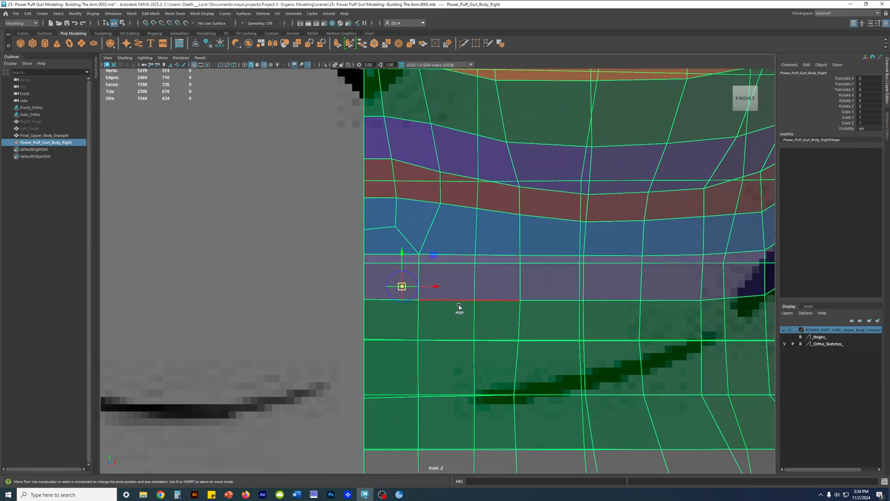
{"action": "key", "text": "x"}
{"action": "left_click_drag", "start_coordinate": [435, 287], "coordinate": [353, 288]}
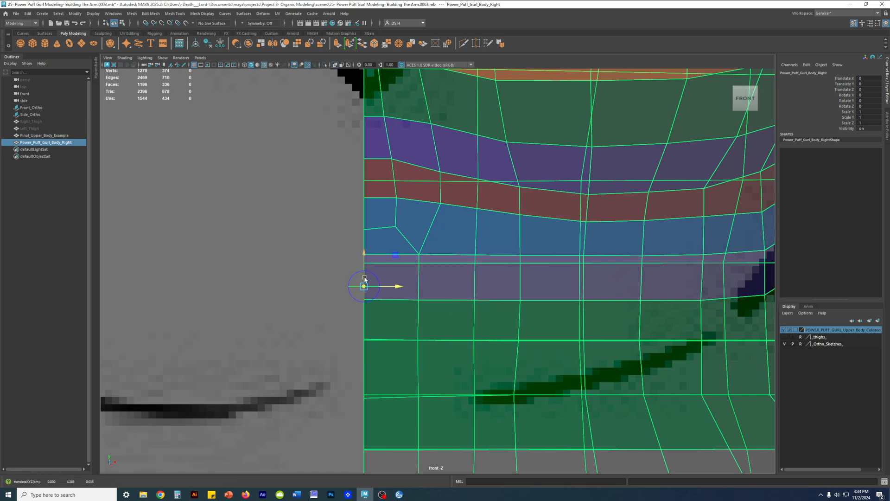
{"action": "scroll", "coordinate": [566, 271], "scroll_direction": "down", "scroll_amount": 8}
{"action": "scroll", "coordinate": [548, 271], "scroll_direction": "up", "scroll_amount": 3}
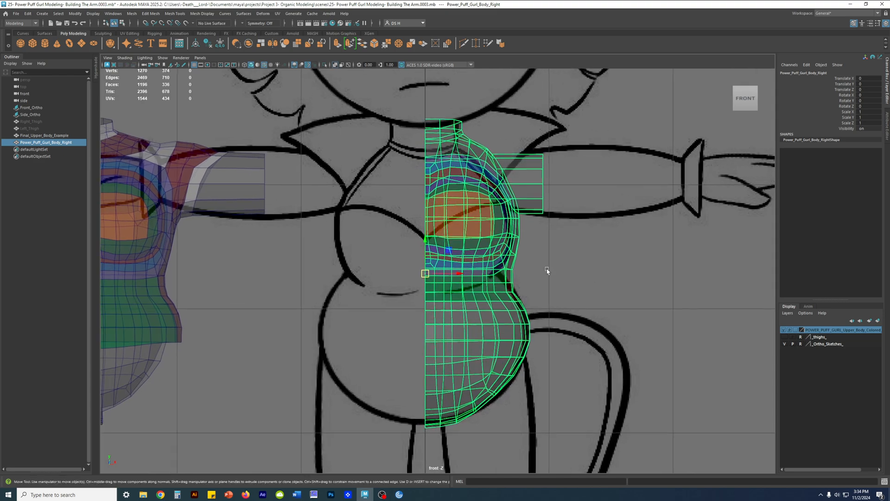
Step: Create a mirrored instance of the body half with Duplicate Special, using geometry type Instance and an X scale of -1
{"action": "scroll", "coordinate": [393, 275], "scroll_direction": "down", "scroll_amount": 3}
{"action": "key", "text": "space"}
{"action": "key", "text": "space"}
{"action": "left_click_drag", "start_coordinate": [492, 278], "coordinate": [510, 260], "text": "alt"}
{"action": "left_click", "coordinate": [28, 14]}
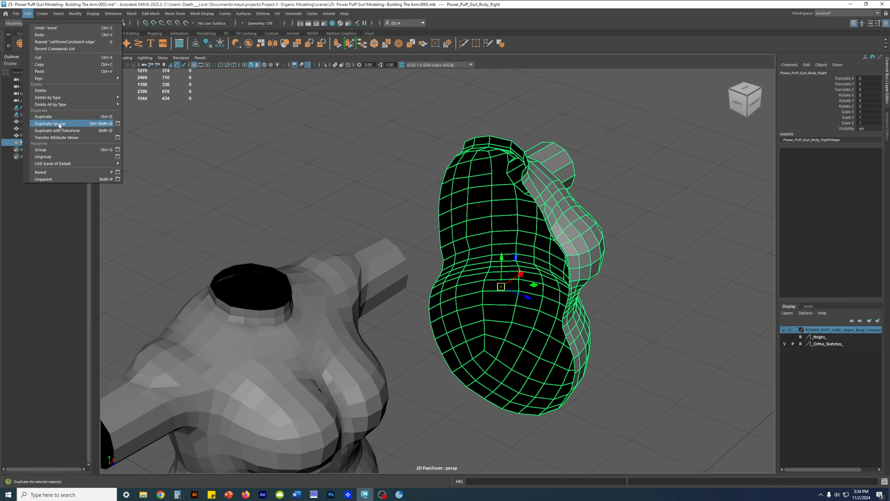
{"action": "left_click", "coordinate": [117, 123]}
{"action": "left_click_drag", "start_coordinate": [465, 25], "coordinate": [309, 76]}
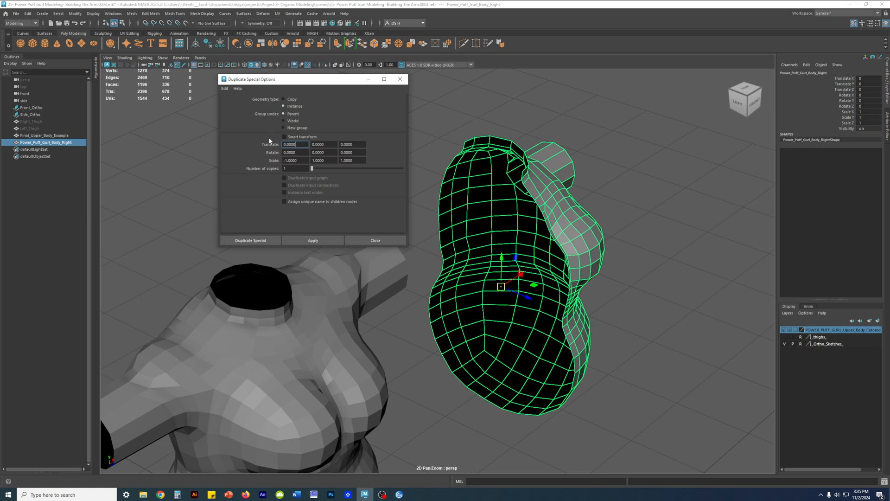
{"action": "left_click", "coordinate": [753, 101]}
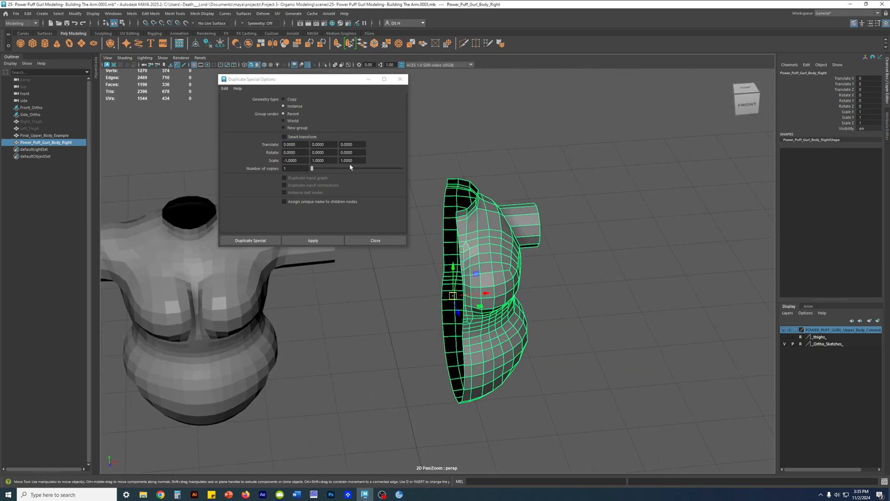
{"action": "left_click_drag", "start_coordinate": [546, 241], "coordinate": [577, 208], "text": "alt"}
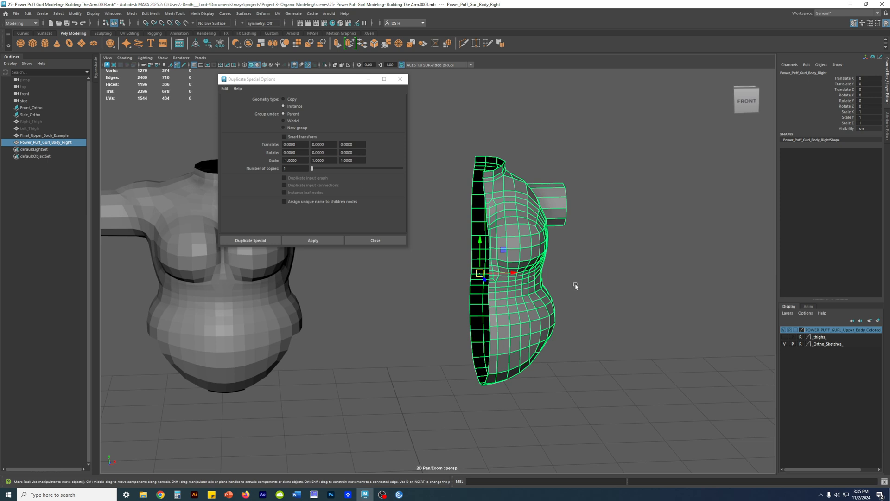
{"action": "left_click_drag", "start_coordinate": [563, 274], "coordinate": [561, 281], "text": "alt"}
{"action": "left_click", "coordinate": [310, 240]}
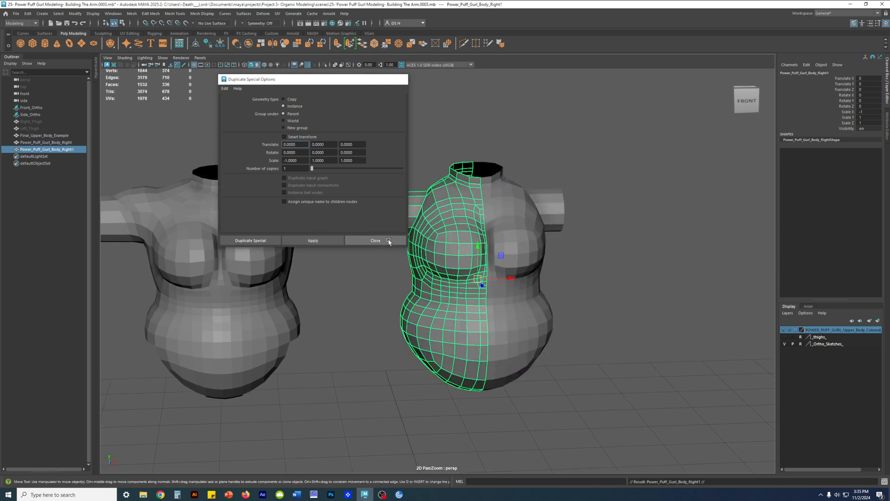
{"action": "left_click", "coordinate": [388, 240]}
Step: Try moving the arm and side-chest vertices of the right half to test the mirrored instance, and undo the move
{"action": "left_click", "coordinate": [619, 282]}
{"action": "left_click", "coordinate": [450, 175]}
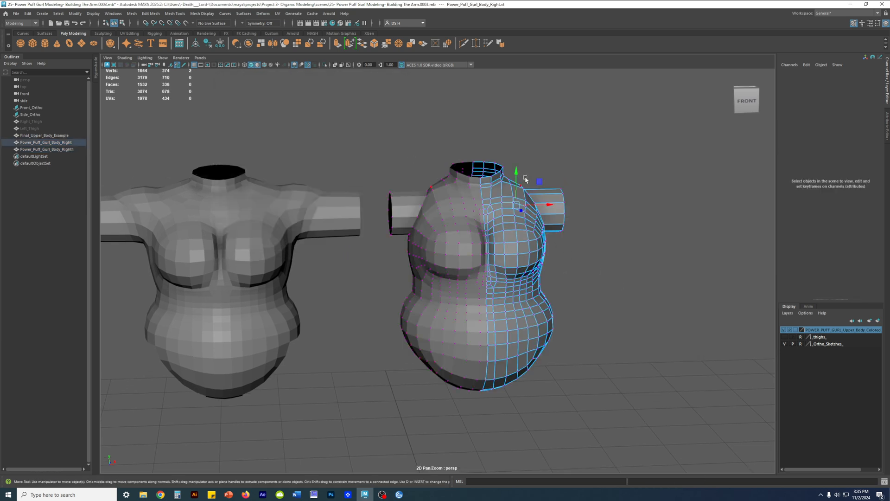
{"action": "left_click_drag", "start_coordinate": [519, 184], "coordinate": [607, 269]}
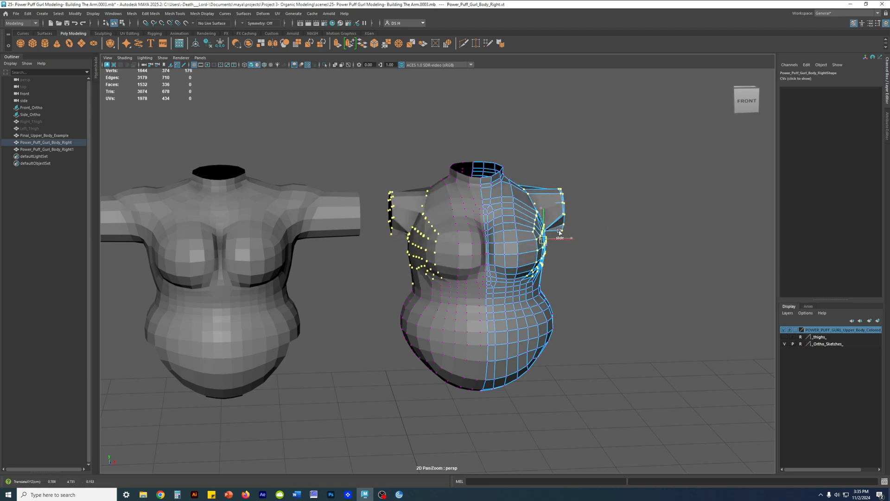
{"action": "key", "text": "ctrl+z"}
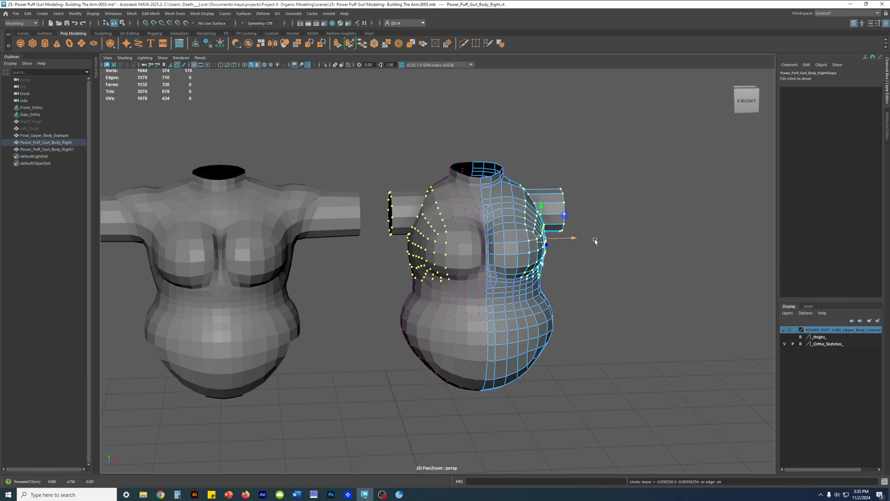
{"action": "left_click", "coordinate": [642, 243]}
Step: Switch the right body half to edge selection and select the horizontal edge at the centre of the upper back
{"action": "scroll", "coordinate": [568, 246], "scroll_direction": "up", "scroll_amount": 5}
{"action": "left_click_drag", "start_coordinate": [511, 216], "coordinate": [486, 232], "text": "alt"}
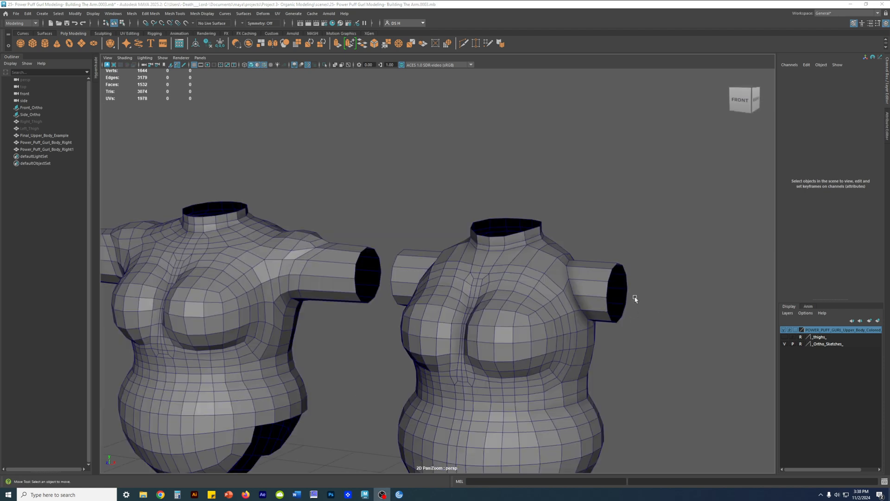
{"action": "left_click_drag", "start_coordinate": [505, 277], "coordinate": [527, 301], "text": "alt"}
{"action": "right_click_drag", "start_coordinate": [526, 301], "coordinate": [534, 277], "text": "alt"}
{"action": "scroll", "coordinate": [534, 277], "scroll_direction": "up", "scroll_amount": 5}
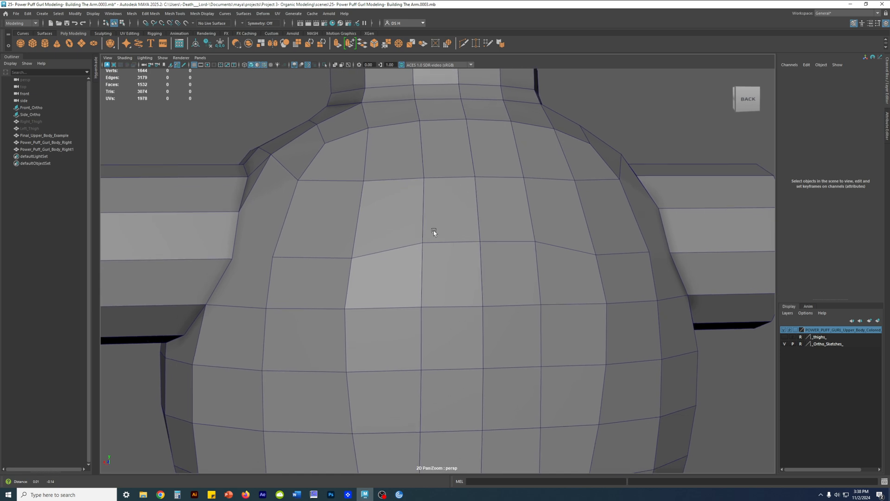
{"action": "right_click_drag", "start_coordinate": [456, 278], "coordinate": [455, 243]}
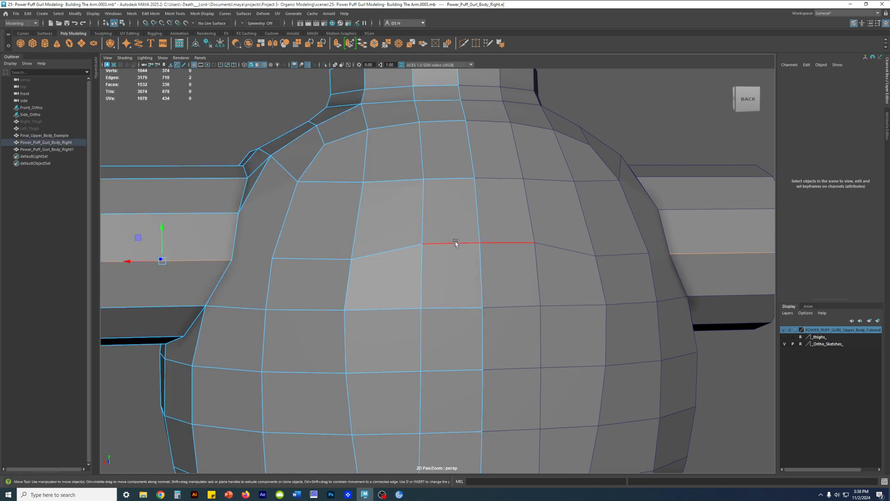
{"action": "left_click", "coordinate": [455, 242]}
{"action": "left_click_drag", "start_coordinate": [360, 246], "coordinate": [383, 235], "text": "alt"}
{"action": "middle_click_drag", "start_coordinate": [383, 235], "coordinate": [383, 207], "text": "alt"}
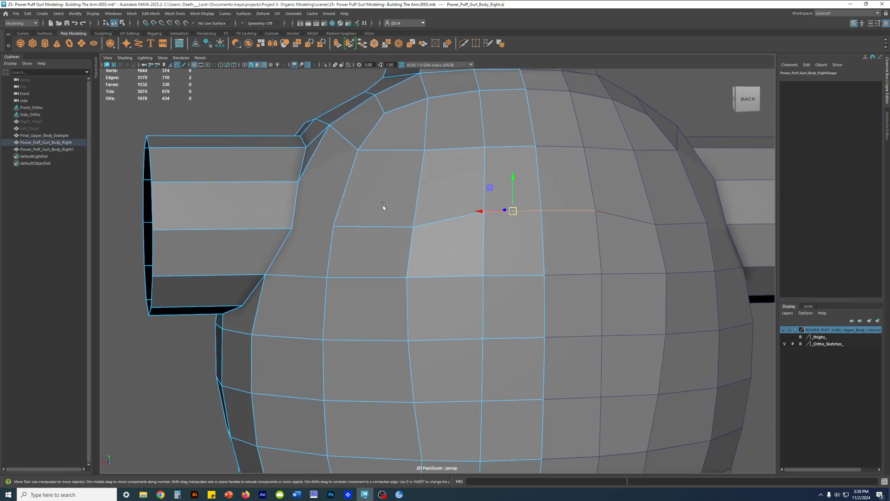
{"action": "left_click", "coordinate": [331, 181]}
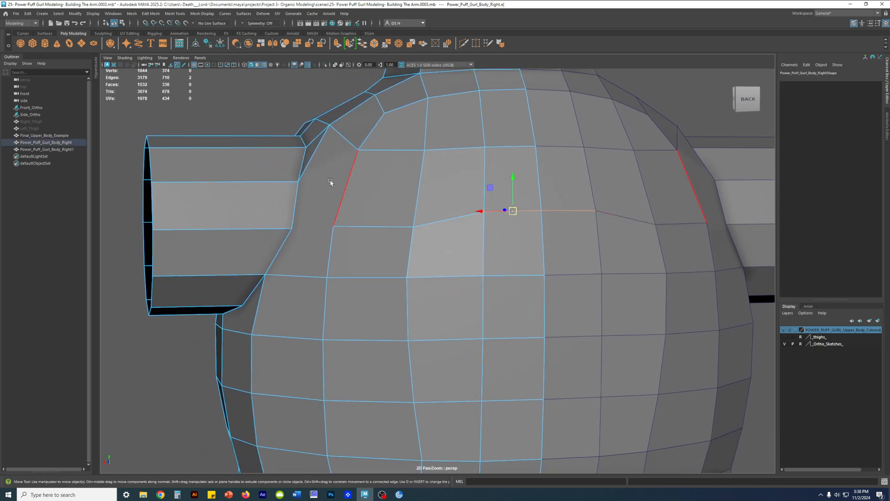